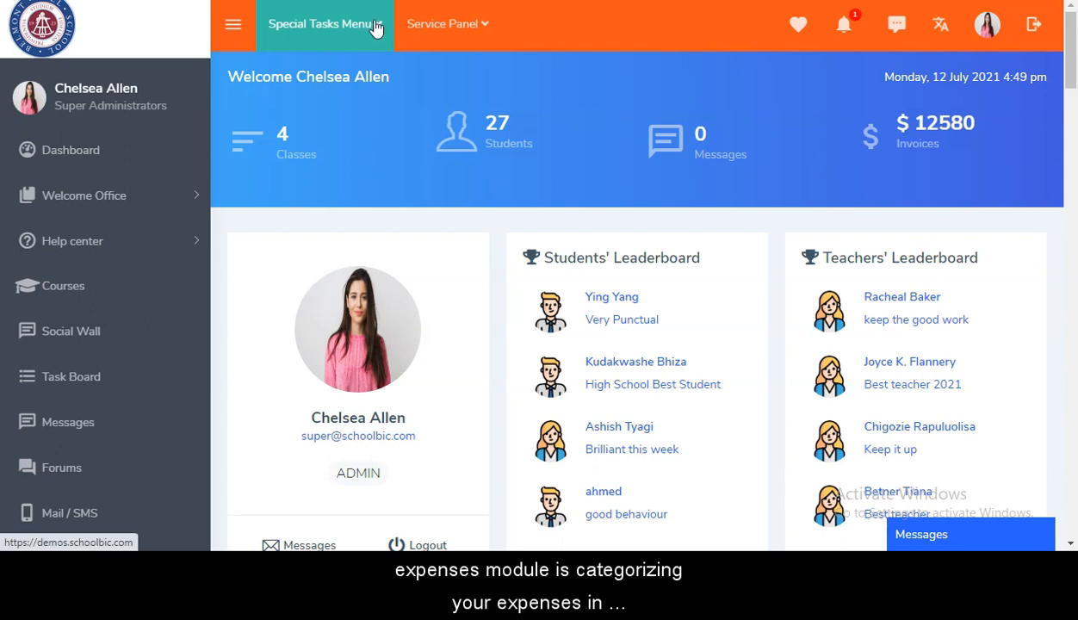
Step: Open the Expenses Categories list in the Categories Manager
left_click(376, 25)
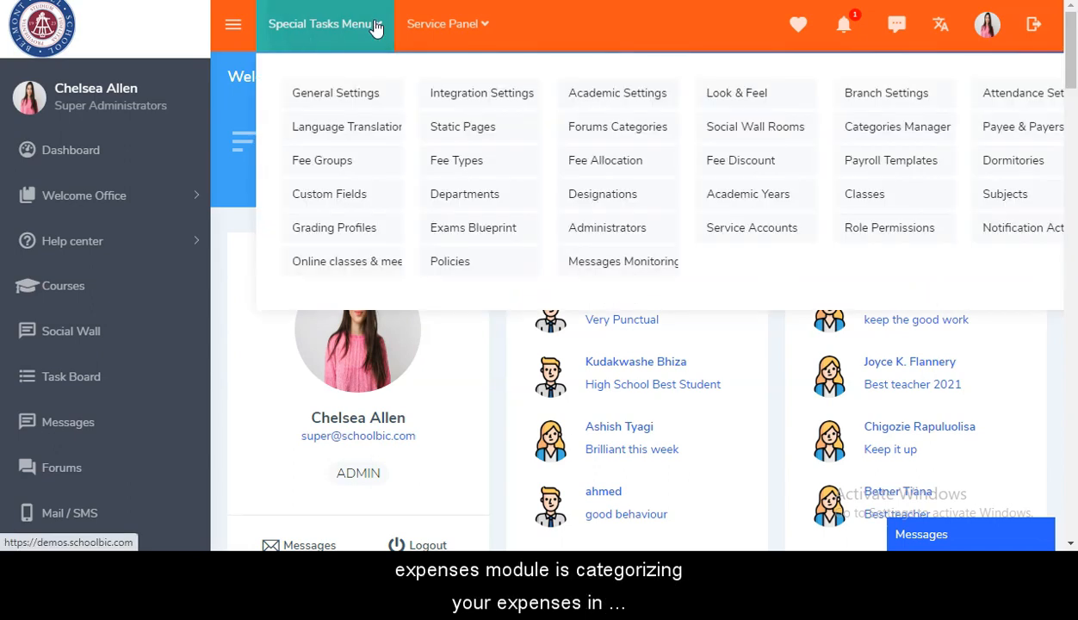
left_click(240, 35)
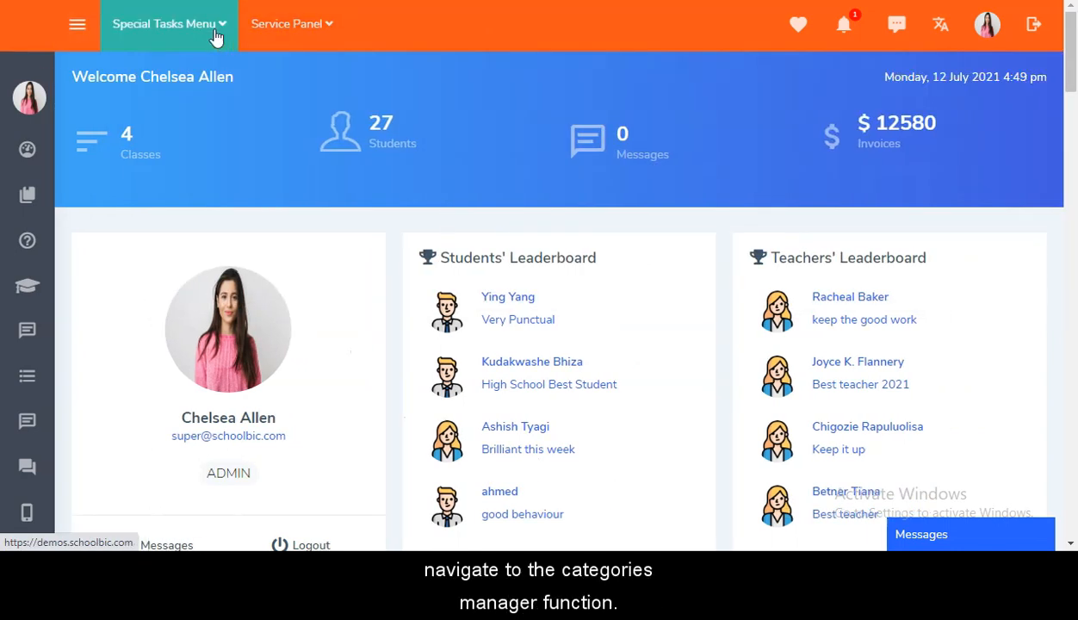
left_click(216, 36)
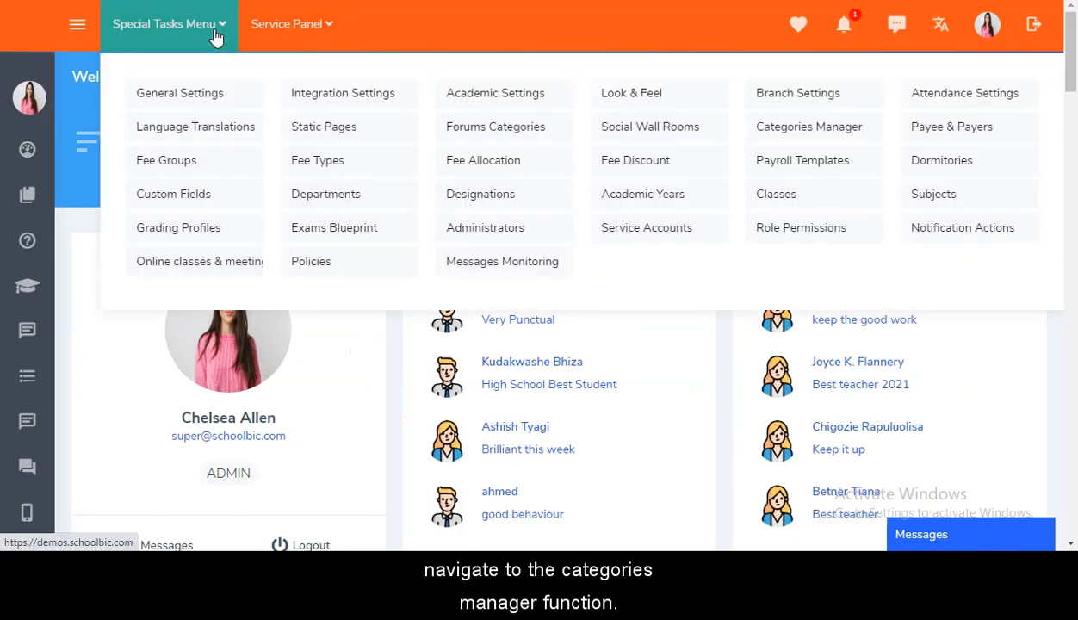
left_click(793, 130)
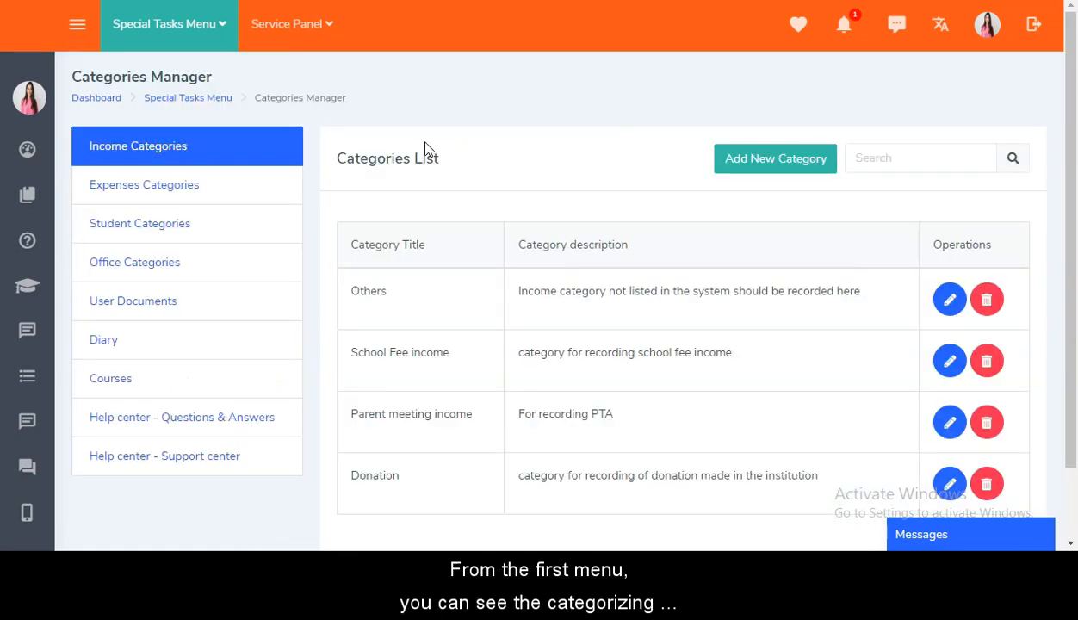
left_click(188, 194)
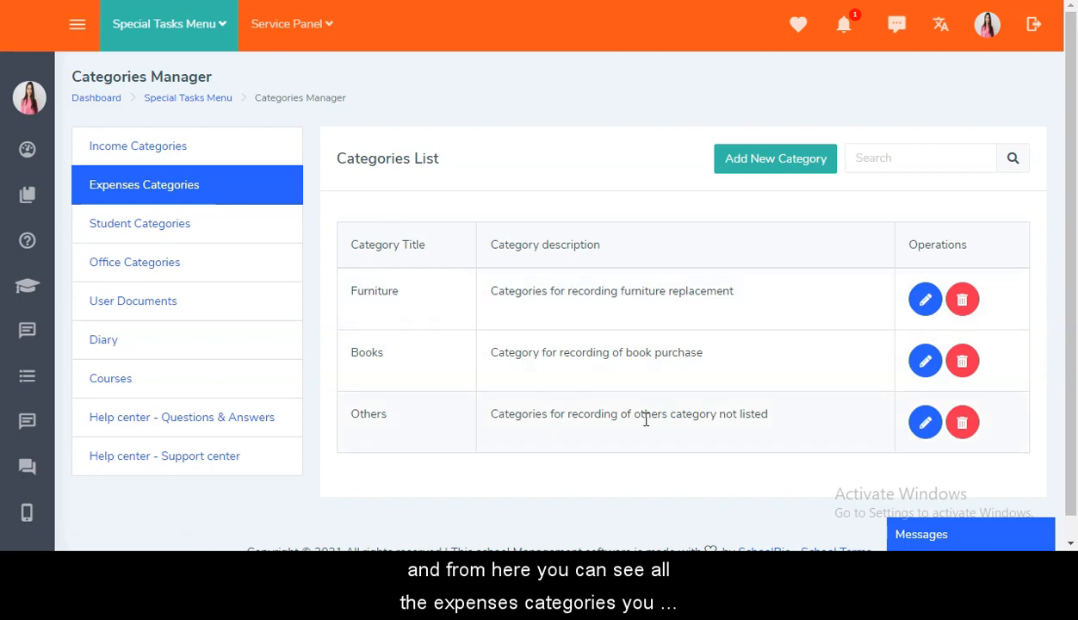
scroll(646, 419, "down", 1)
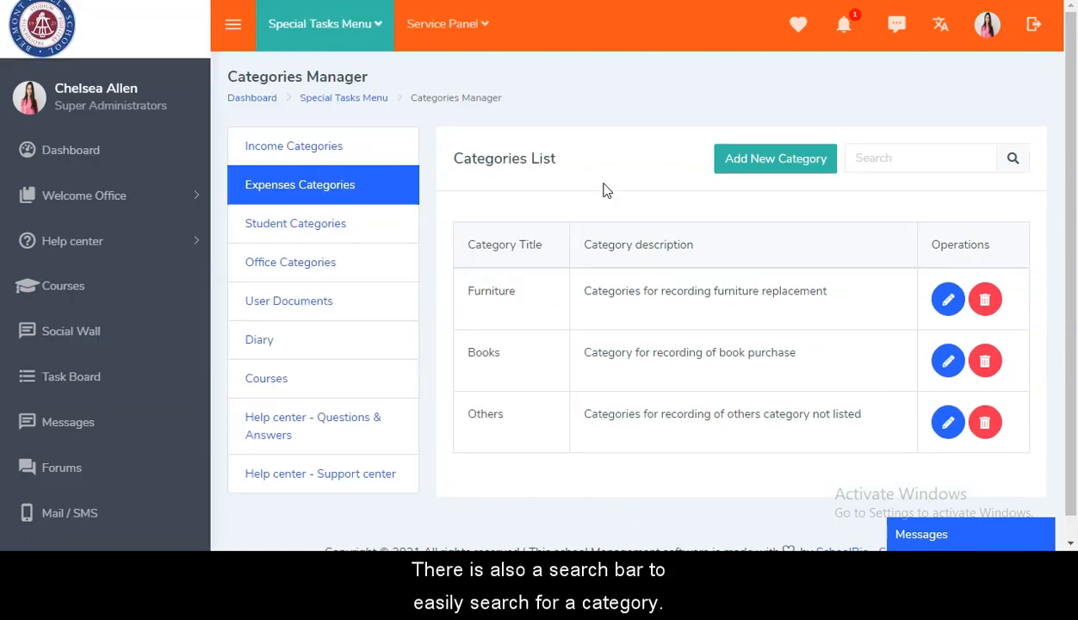
Step: Add an expense category titled "Software and internet" with the description "This category is for the recording of software purchase and internet connection"
left_click(963, 159)
left_click(748, 161)
left_click(644, 257)
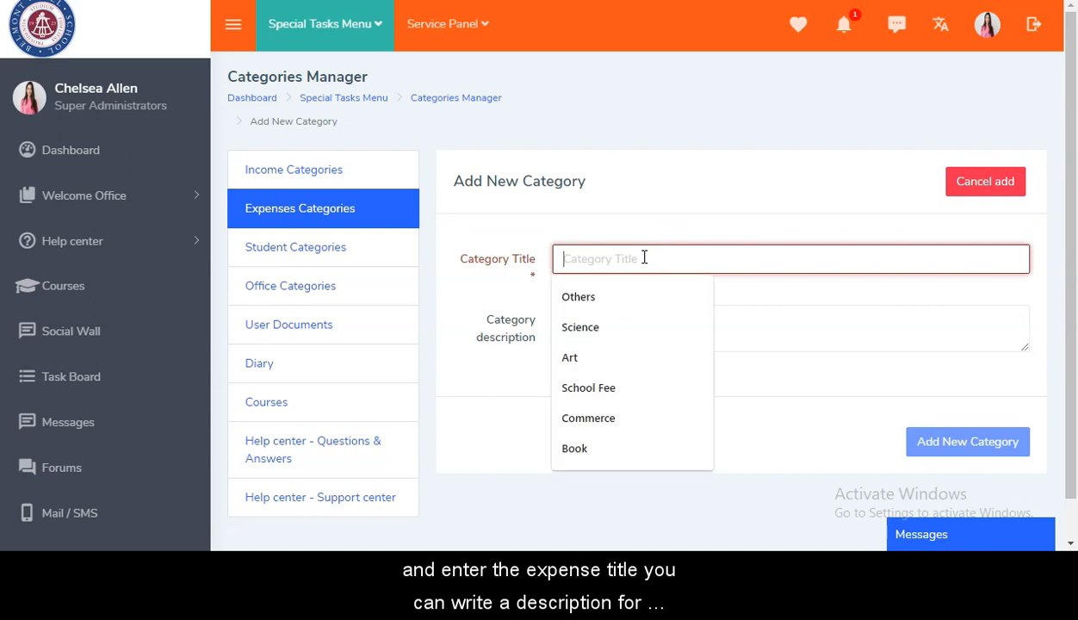
type("Software and internet")
left_click(630, 324)
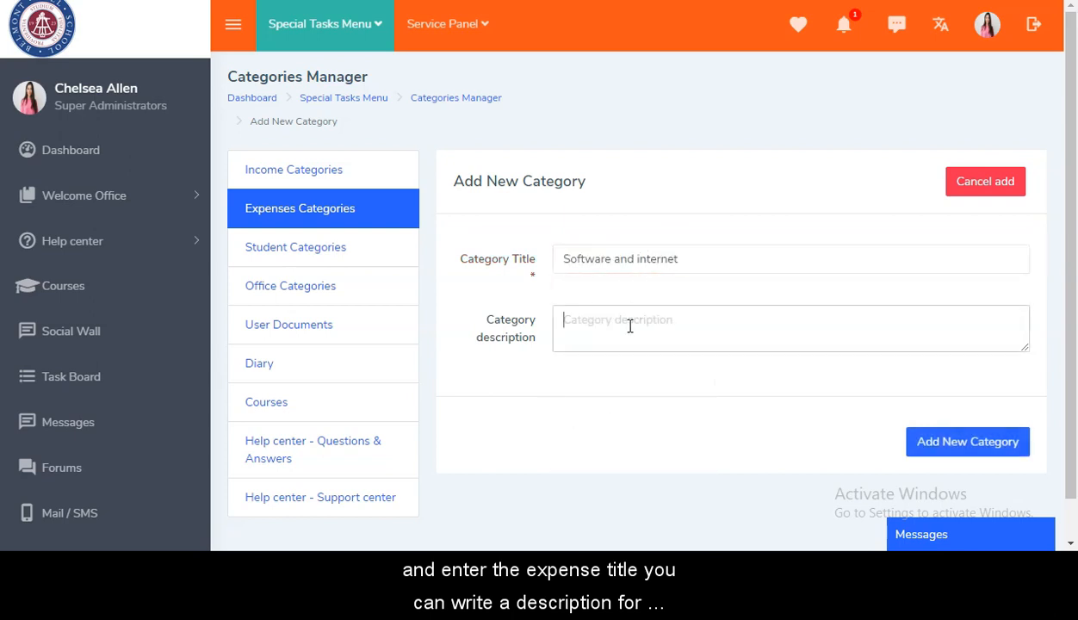
type("This category is for the recording of software purchase and internet connection")
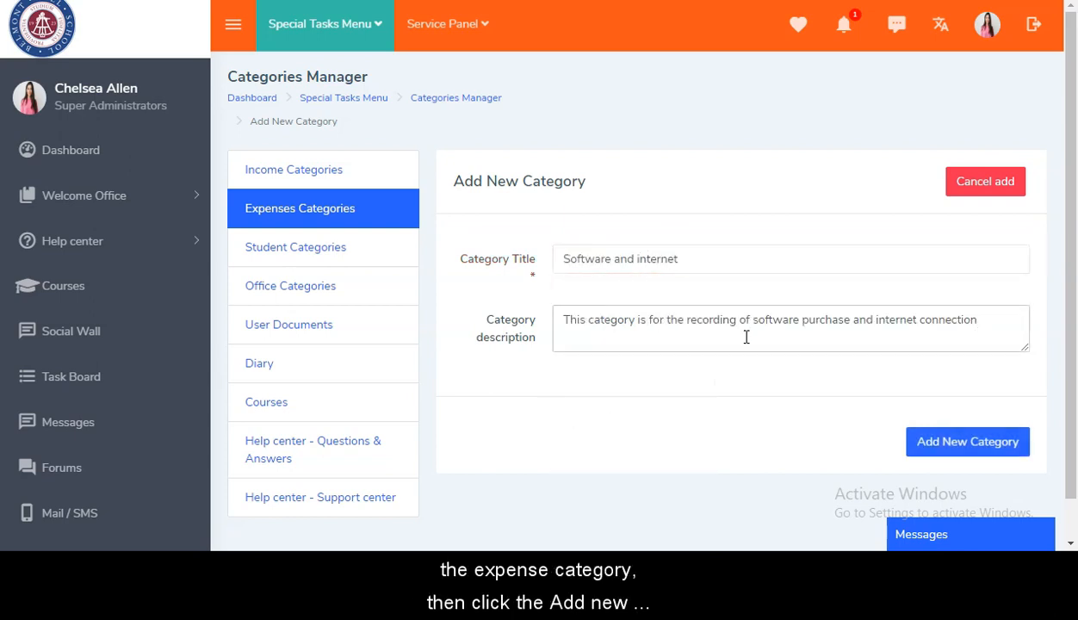
left_click(930, 442)
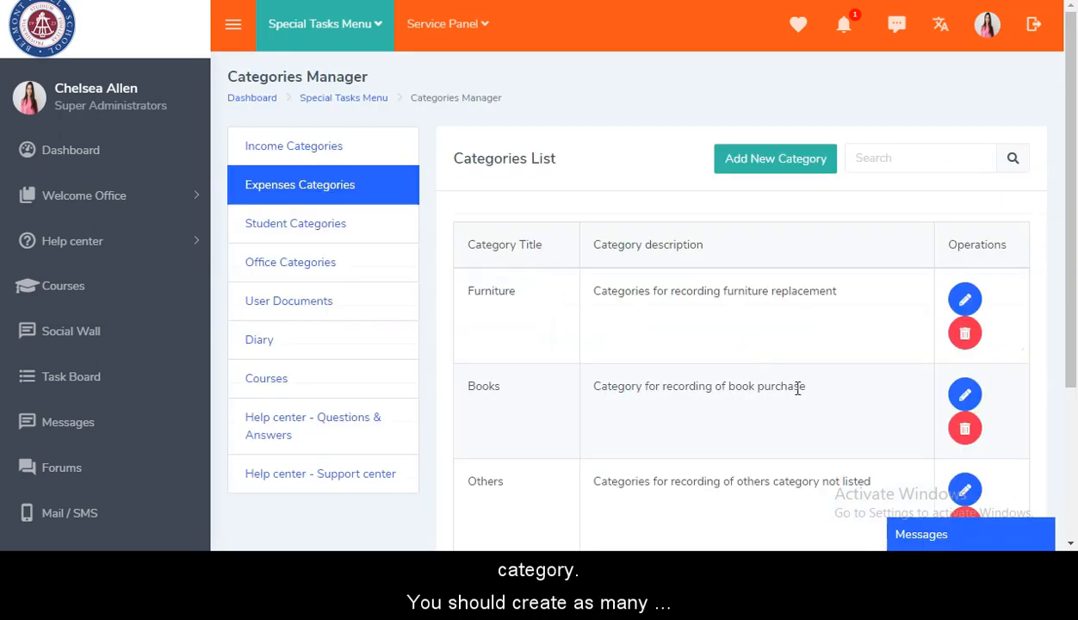
Step: Review the expense categories down to the new "Software and internet" entry and open the Expenses page
scroll(798, 386, "down", 3)
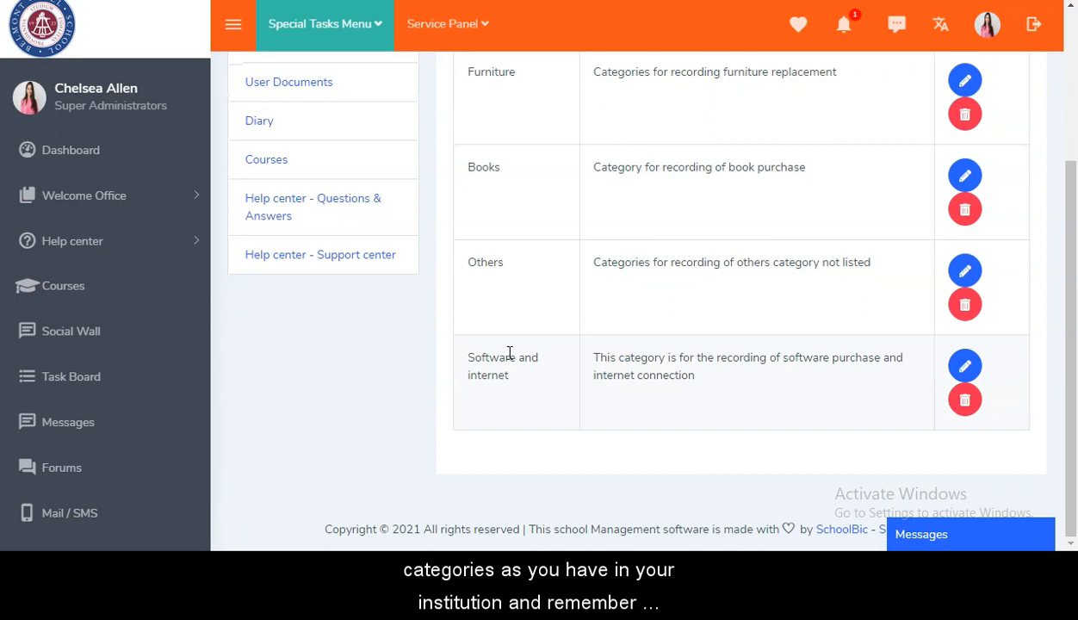
scroll(645, 291, "up", 3)
scroll(648, 291, "down", 3)
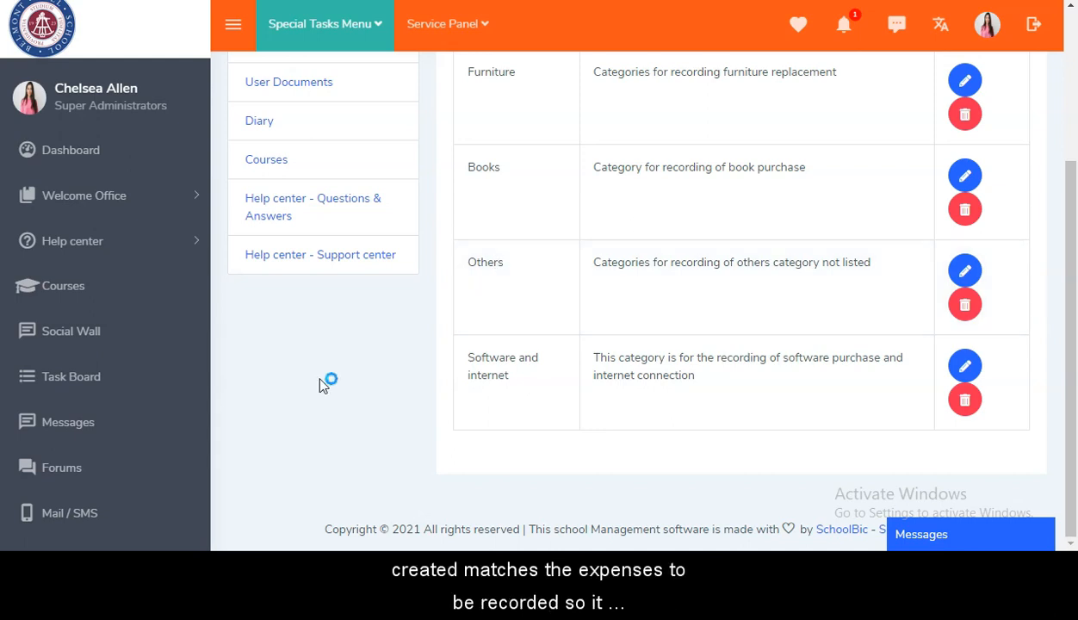
scroll(129, 301, "down", 10)
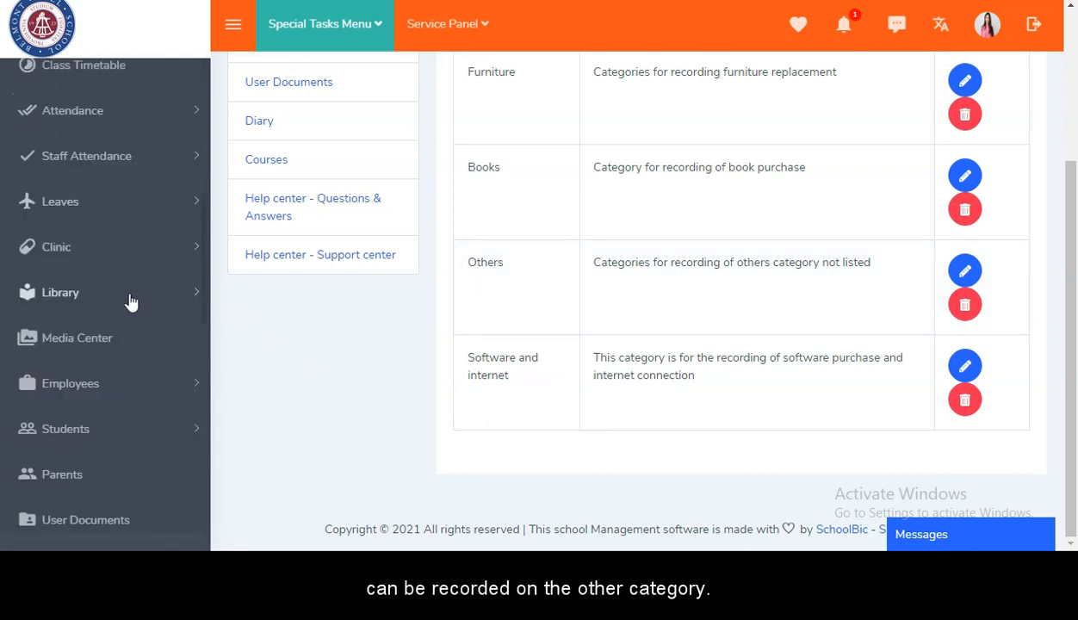
scroll(129, 303, "down", 8)
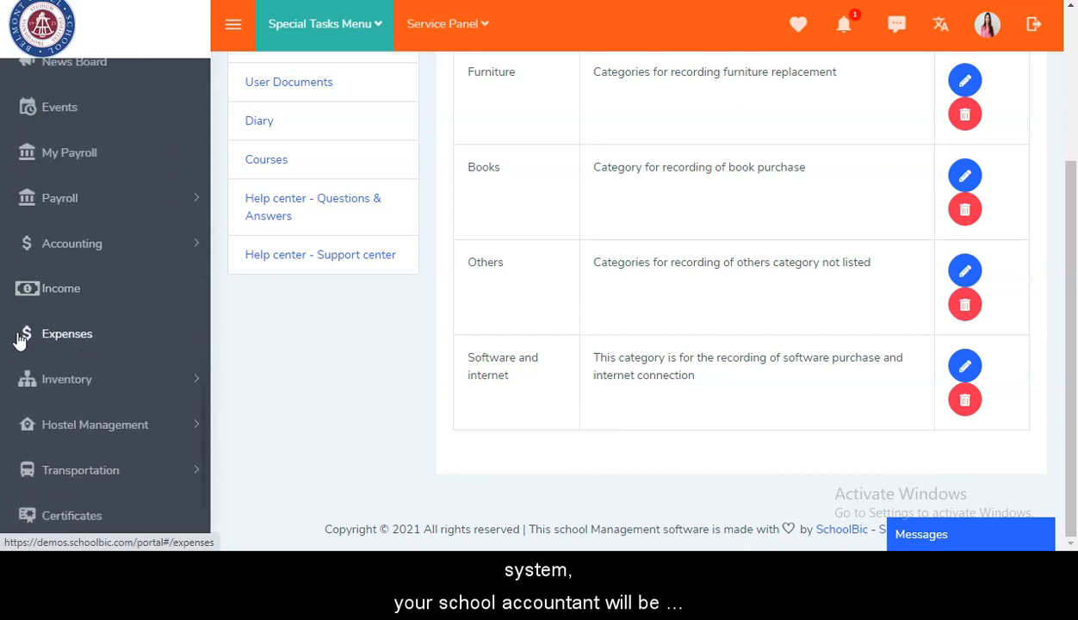
left_click(69, 333)
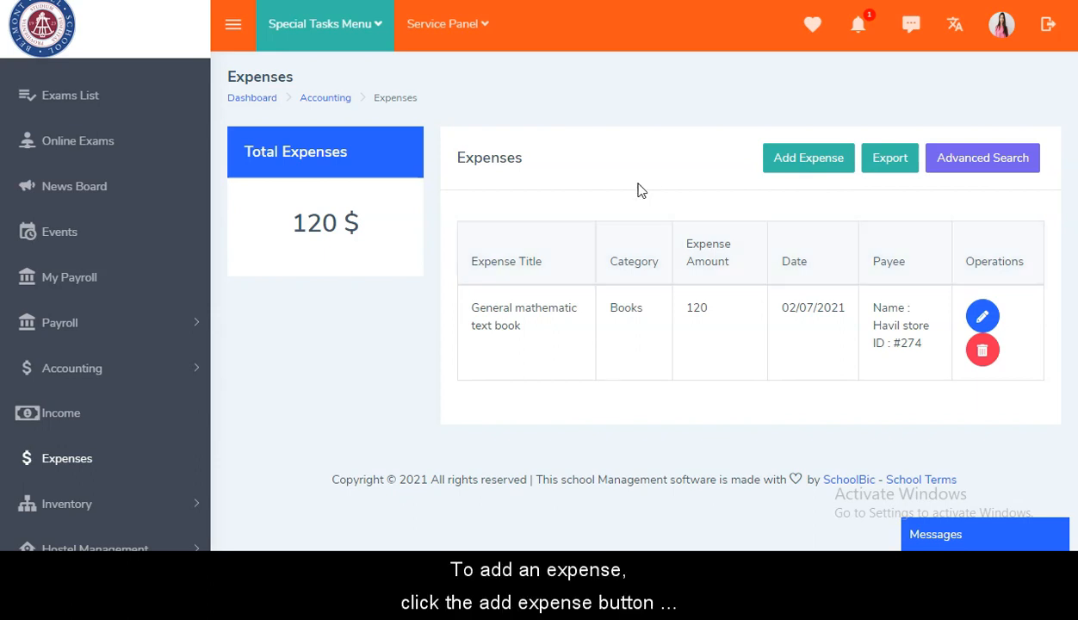
Step: Draft a new expense "Puchase of SchoolBic software" for 10, dated 08/07/2021, in Software and internet, noted "Expense made for the subscription of schoolbic software"
left_click(816, 166)
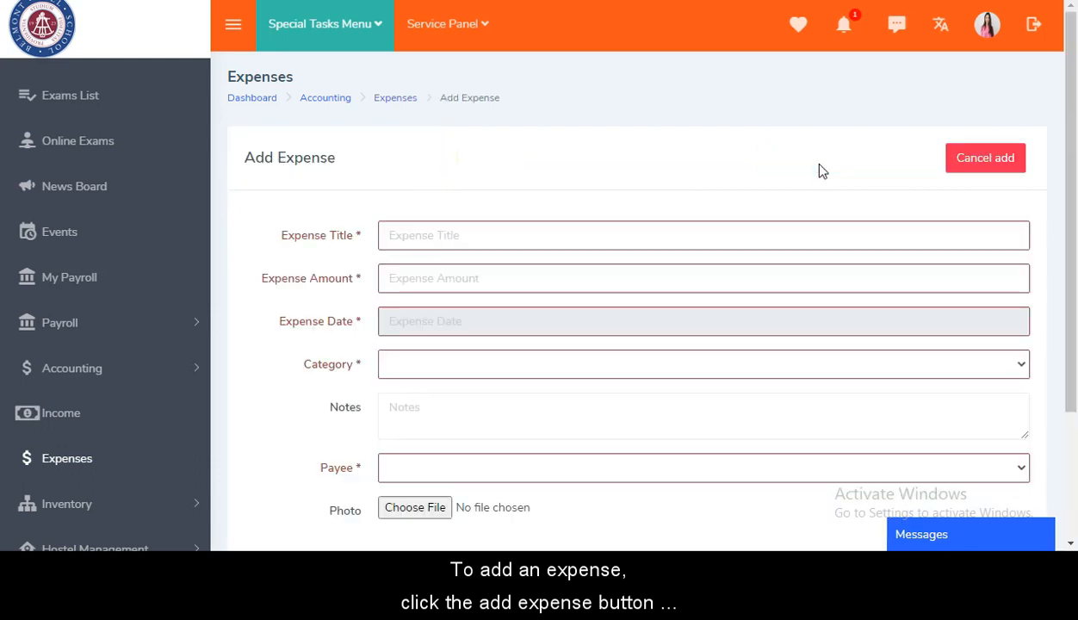
left_click(474, 241)
type("Purpuchase of SchoolBic software")
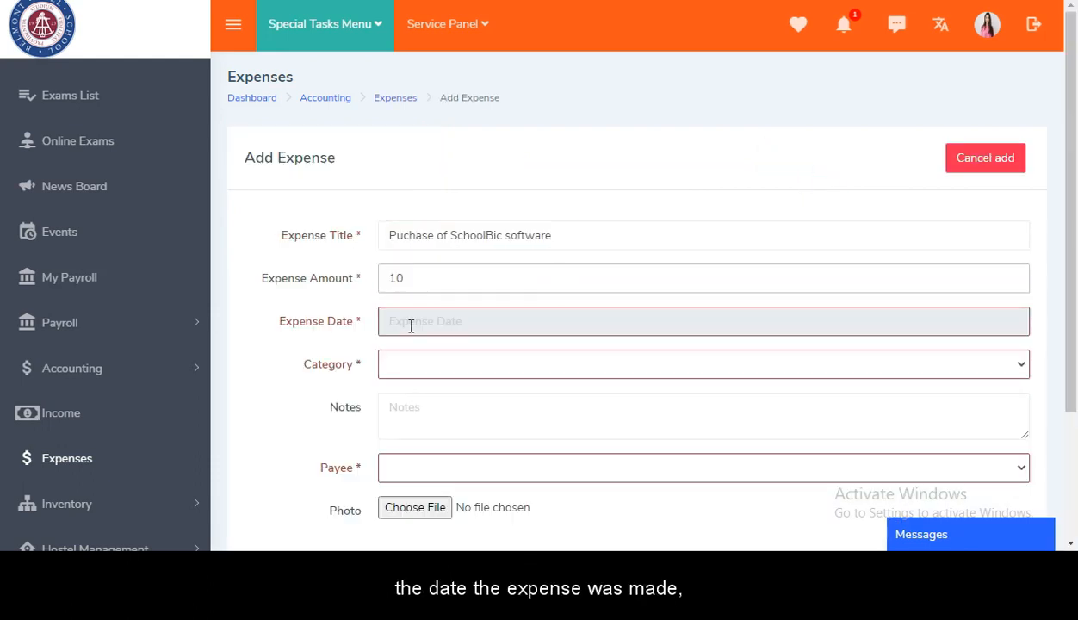
left_click(411, 323)
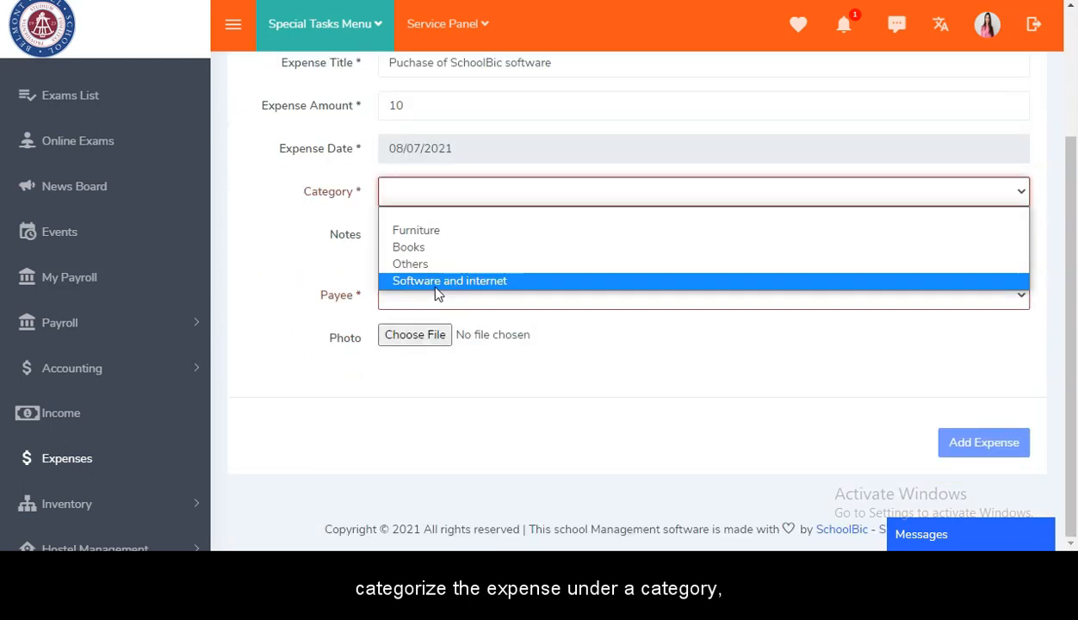
left_click(425, 278)
left_click(423, 249)
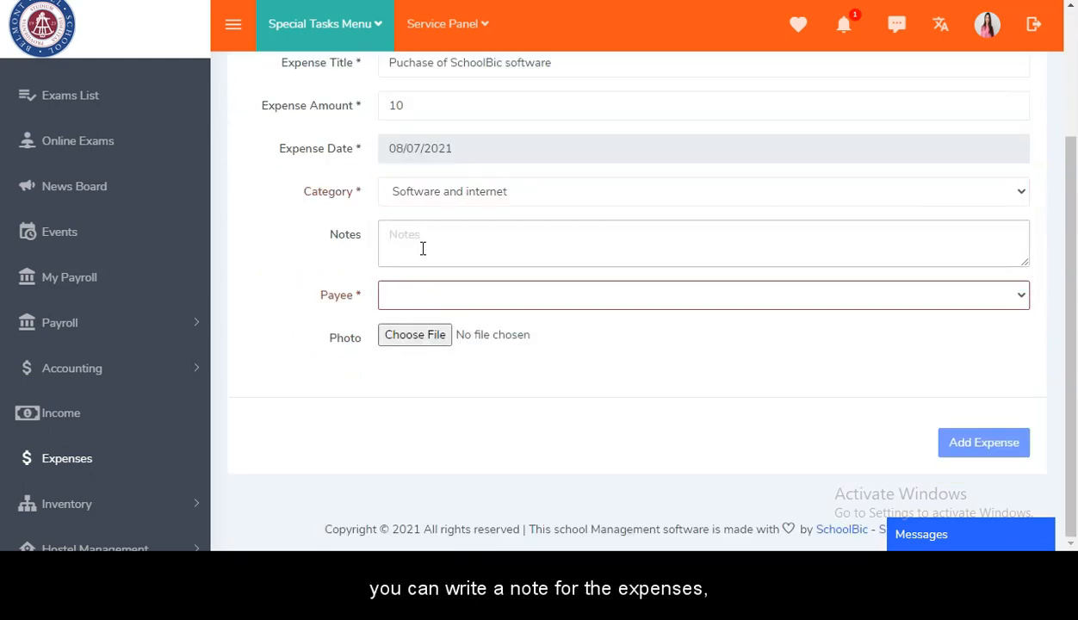
type("Expense made for the subscription of schoolbic software")
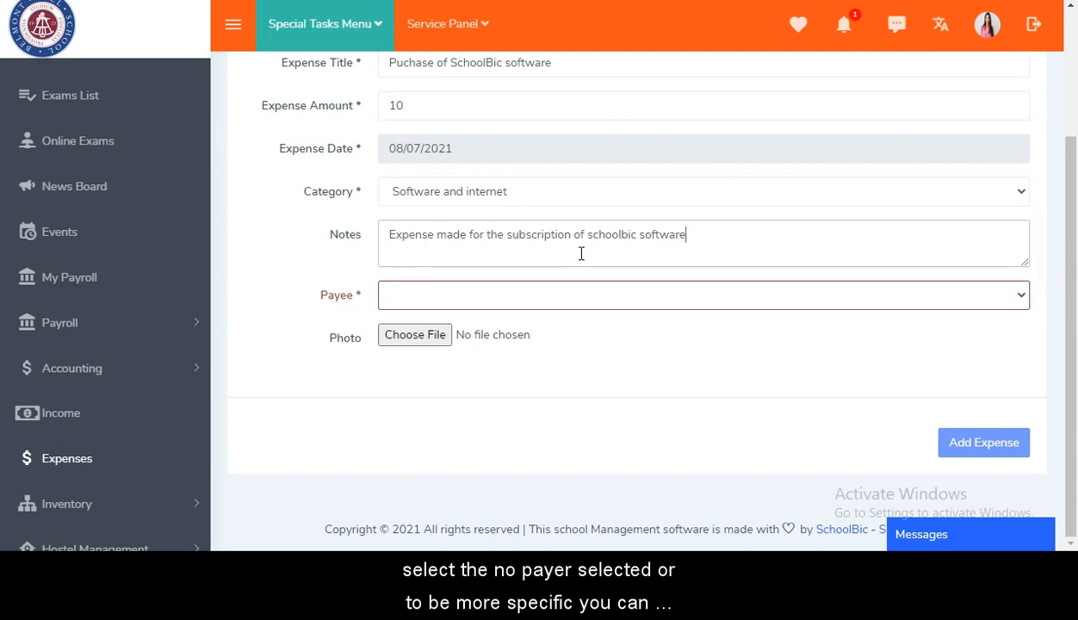
left_click(474, 303)
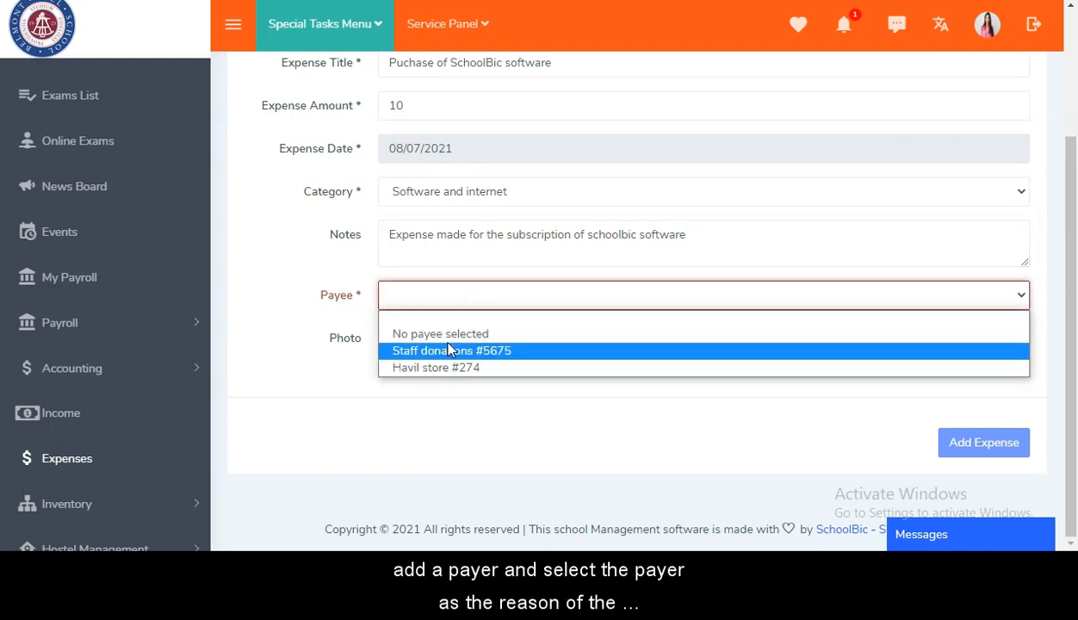
left_click(283, 289)
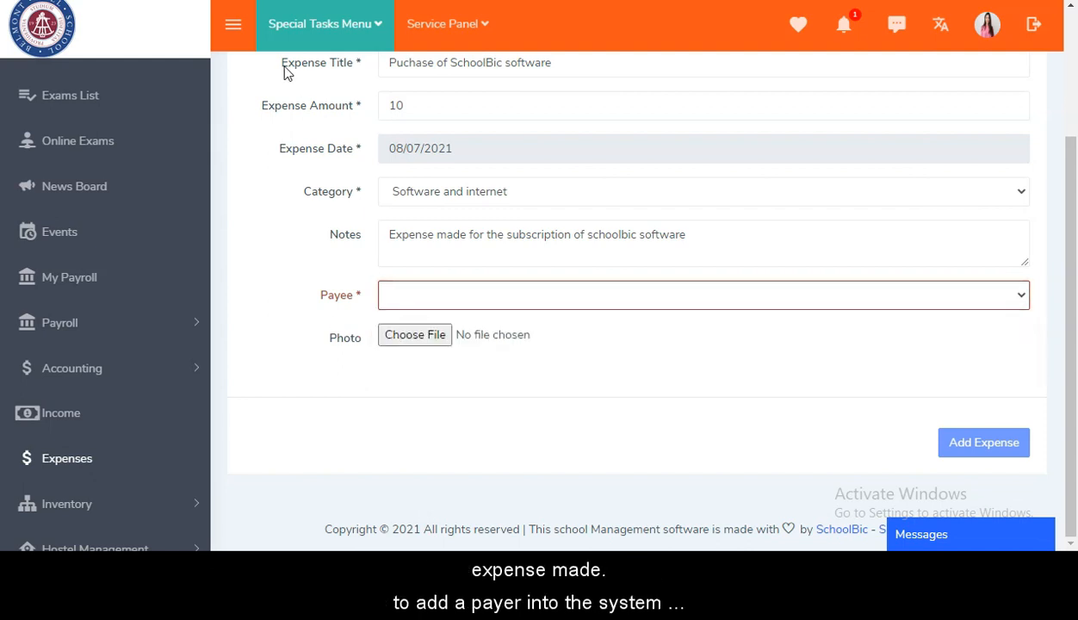
Step: Open the Payee & Payers list from the special tasks and look over its existing entries
left_click(373, 29)
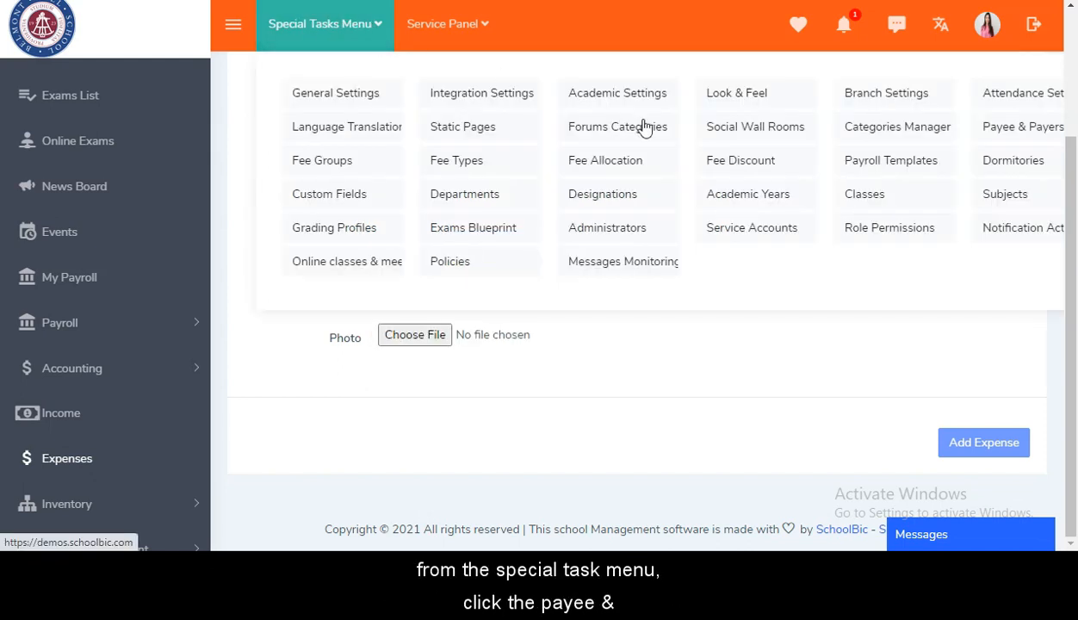
left_click(1004, 134)
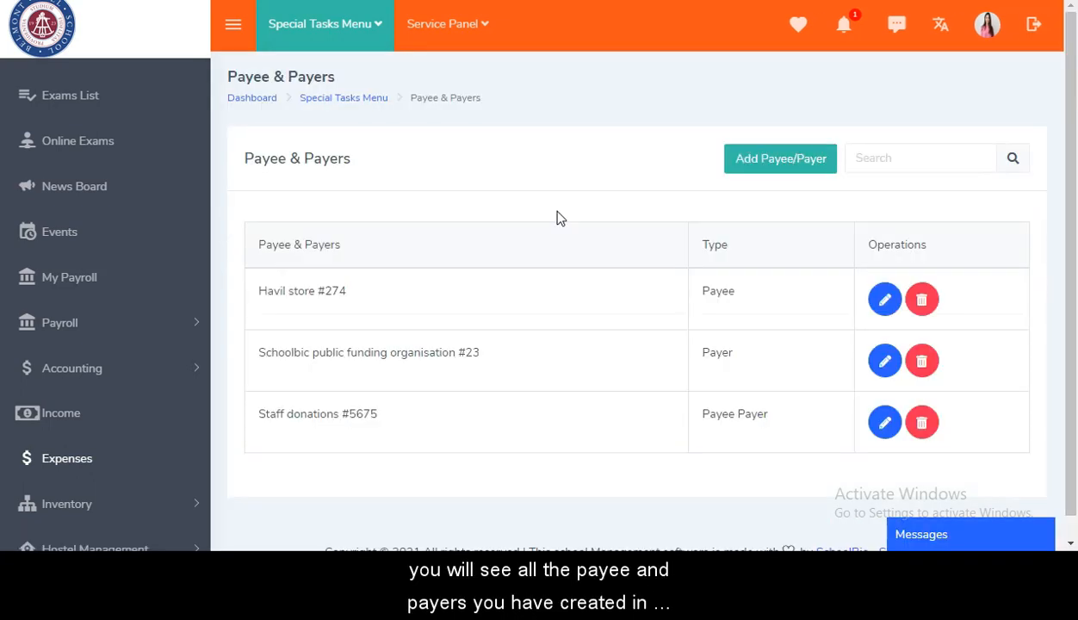
scroll(556, 217, "down", 1)
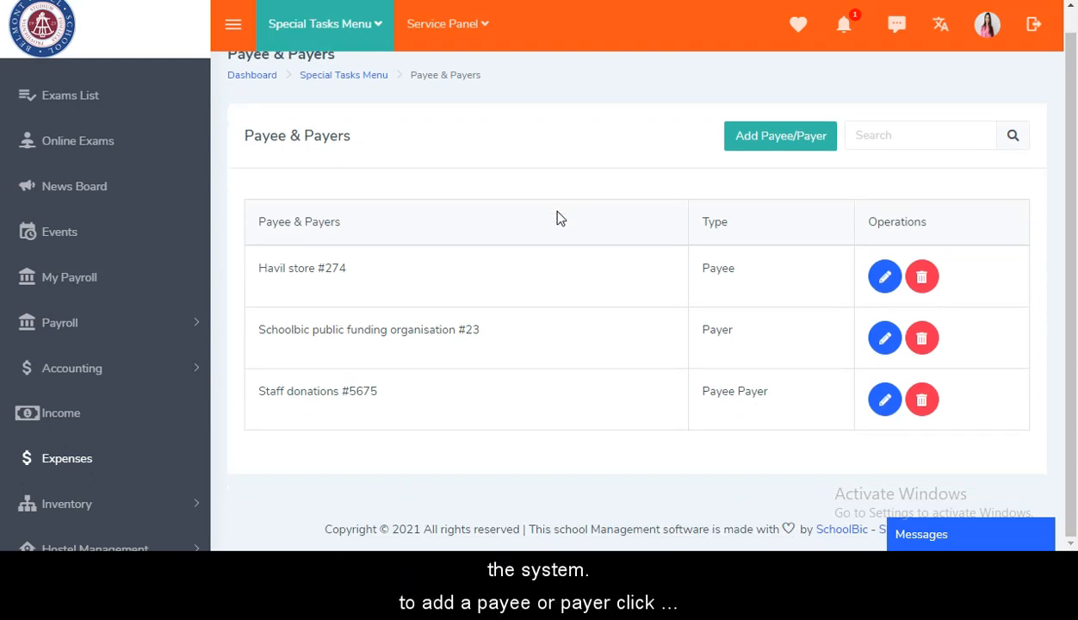
scroll(796, 155, "up", 1)
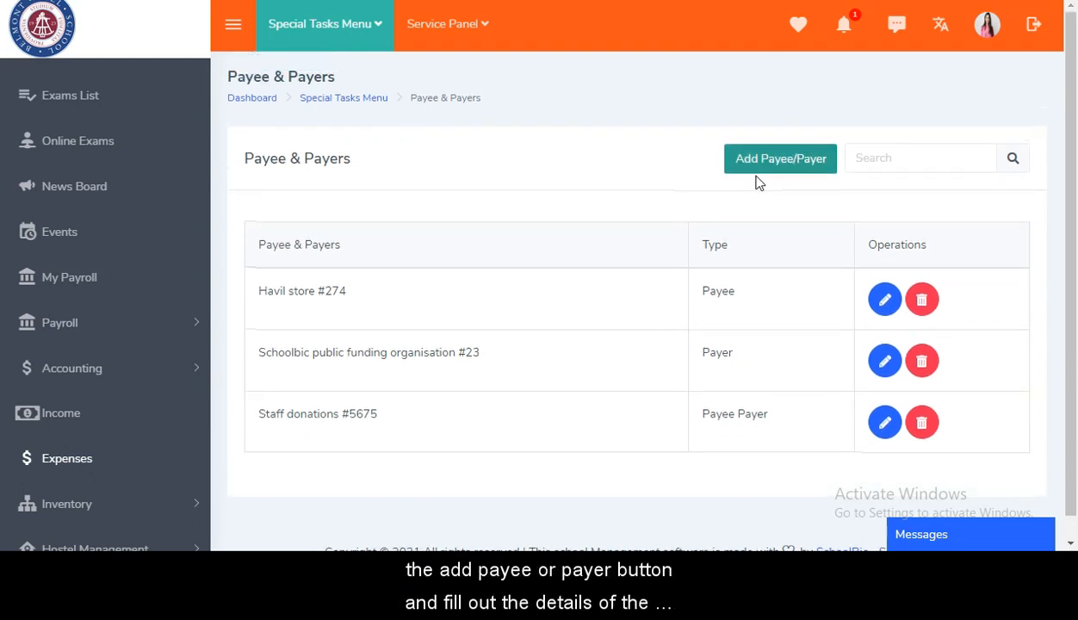
Step: Add SchoolBic as a Payee with details "School management software provider", its address, phone number and e-mail, and the note "Software provider"
left_click(770, 168)
type("SchoolBic")
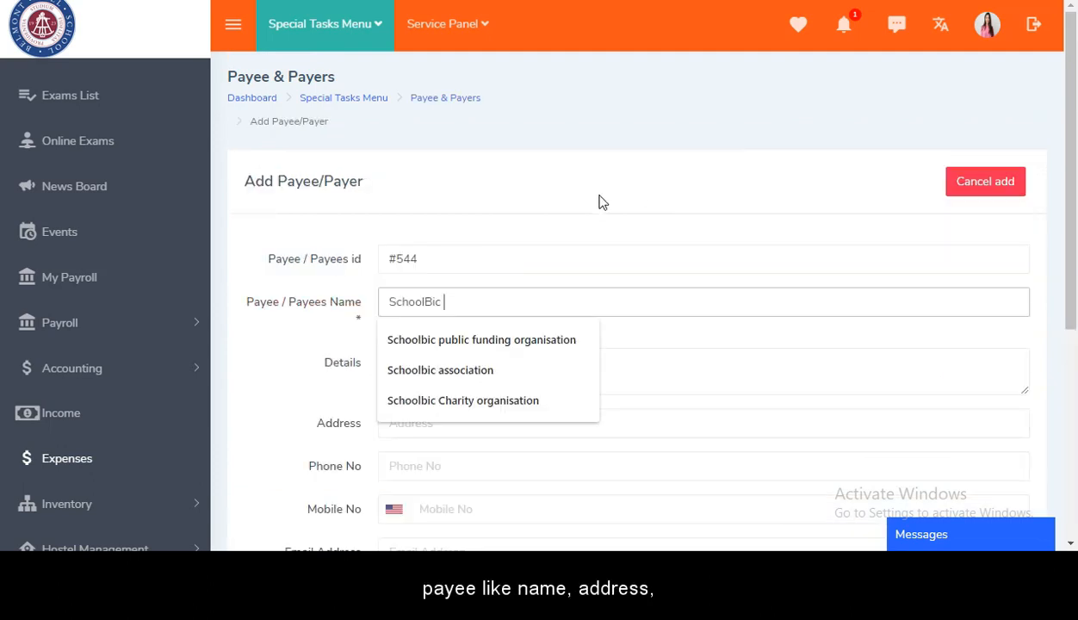
left_click(476, 269)
left_click(410, 360)
type("School management software provider")
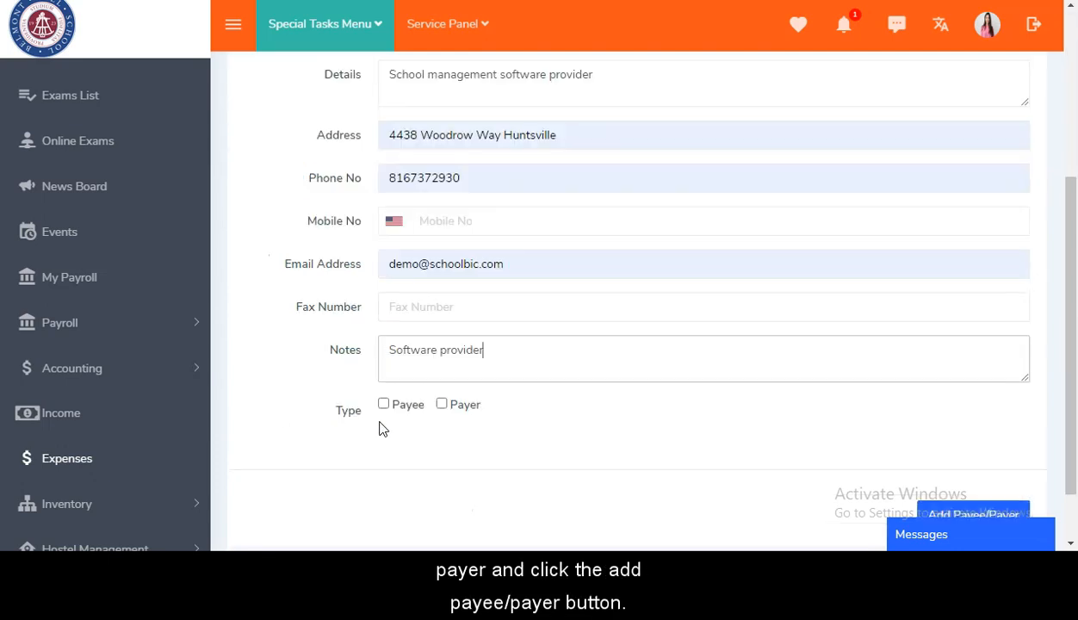
left_click(385, 406)
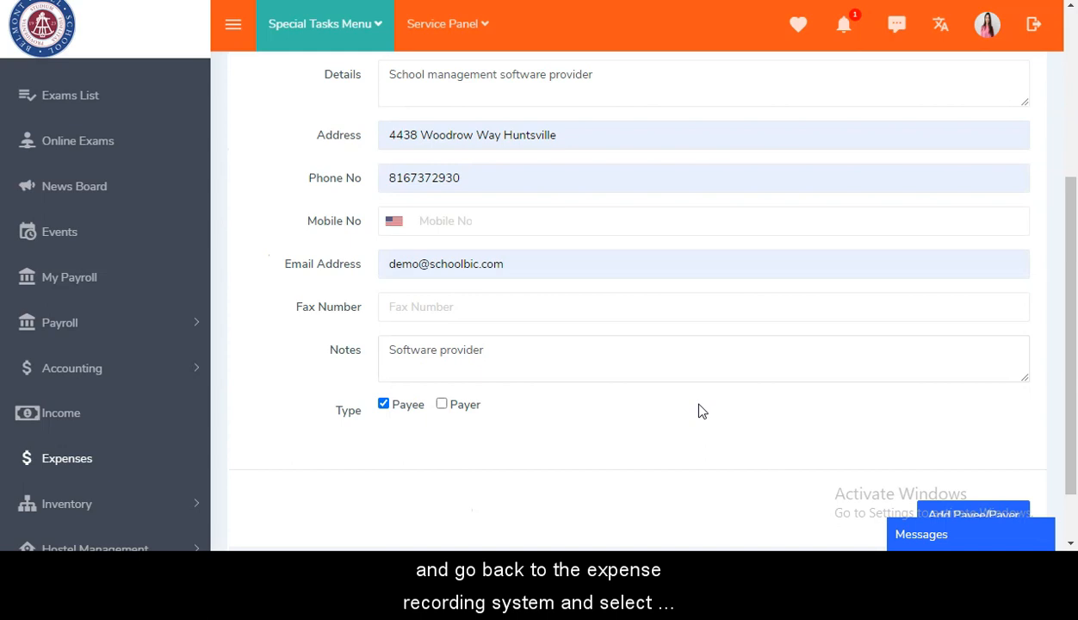
scroll(693, 402, "down", 1)
left_click(973, 442)
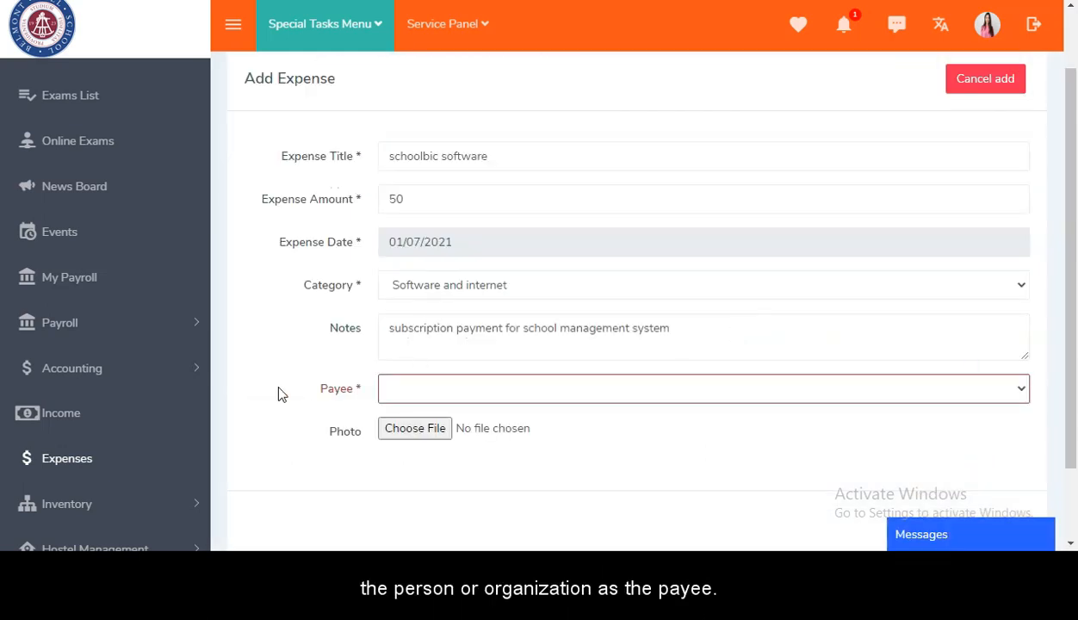
Step: Set SchoolBic as the payee of the new "schoolbic software" expense and save the expense
scroll(280, 393, "down", 1)
left_click(529, 298)
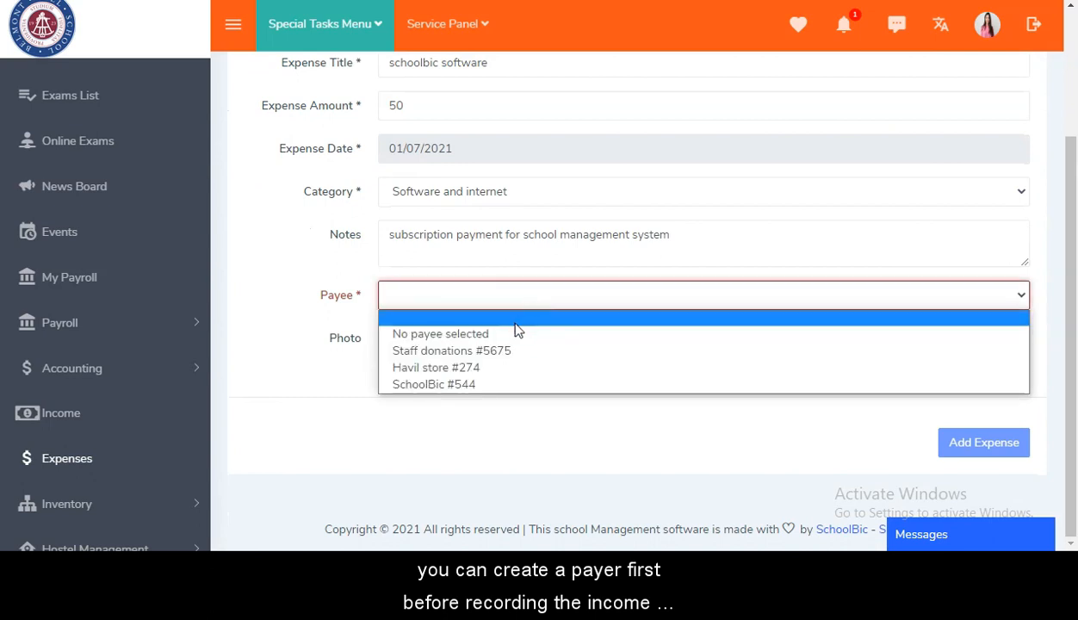
left_click(507, 385)
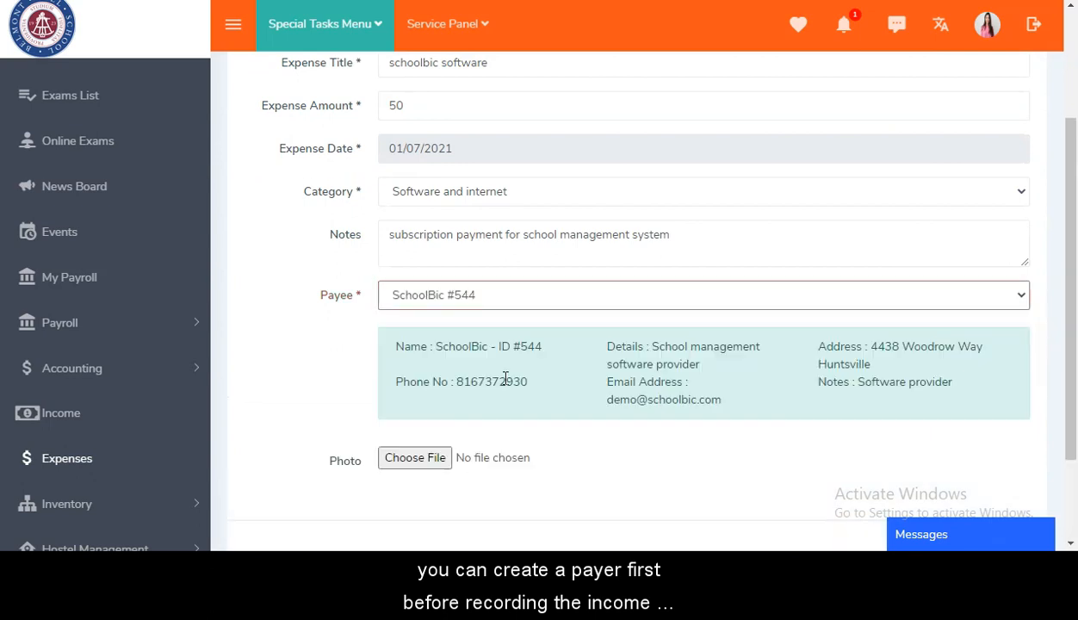
scroll(800, 353, "down", 1)
scroll(801, 352, "down", 1)
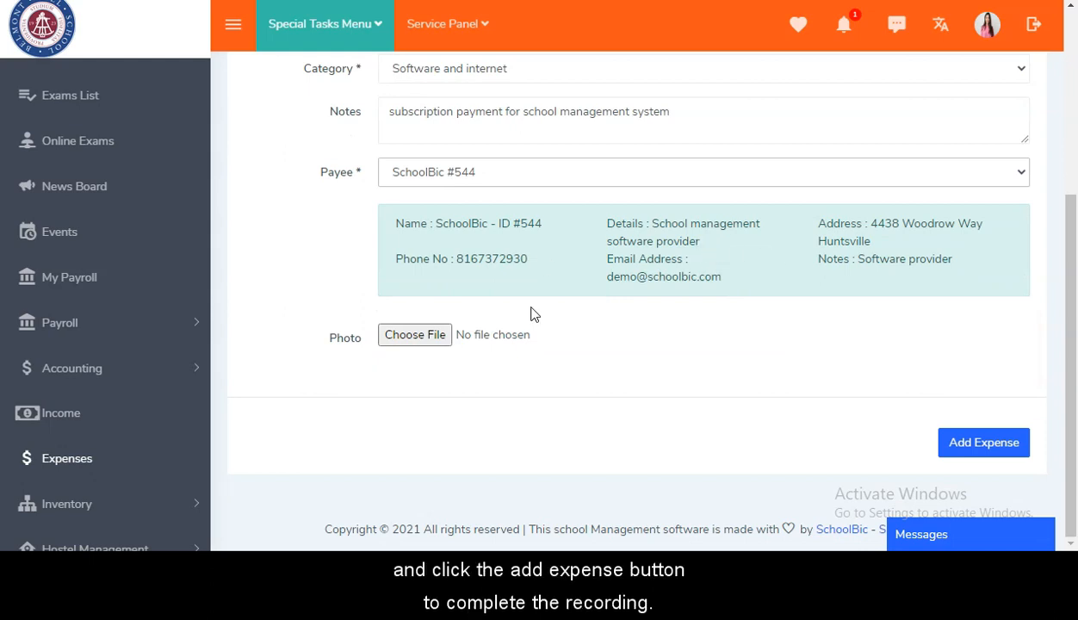
left_click(980, 443)
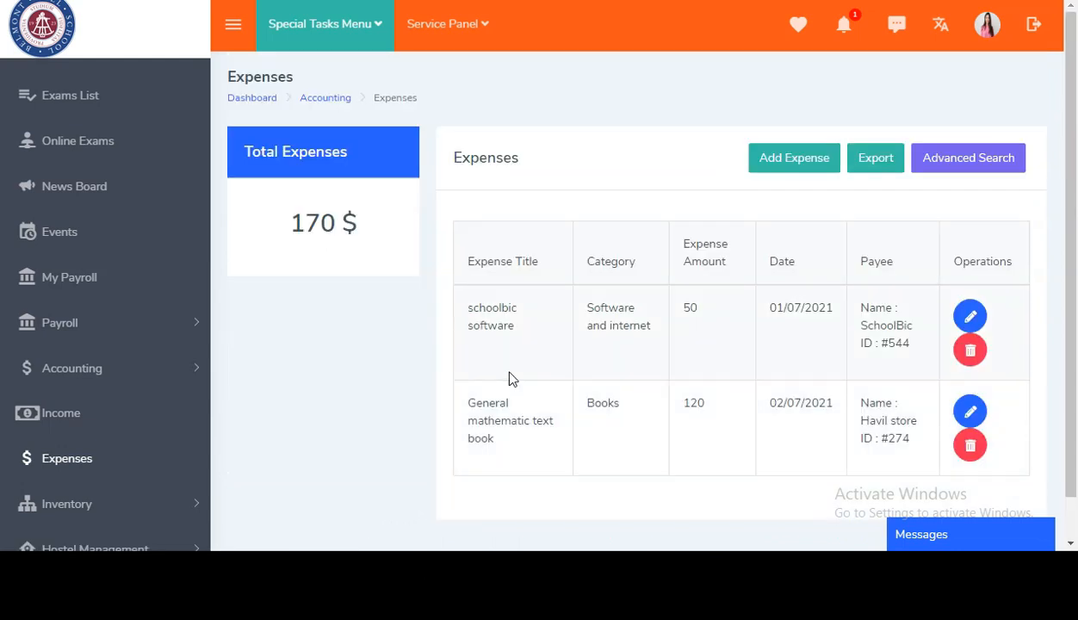
Step: Select all fields in the expense export options, and close the options without exporting
left_click(868, 169)
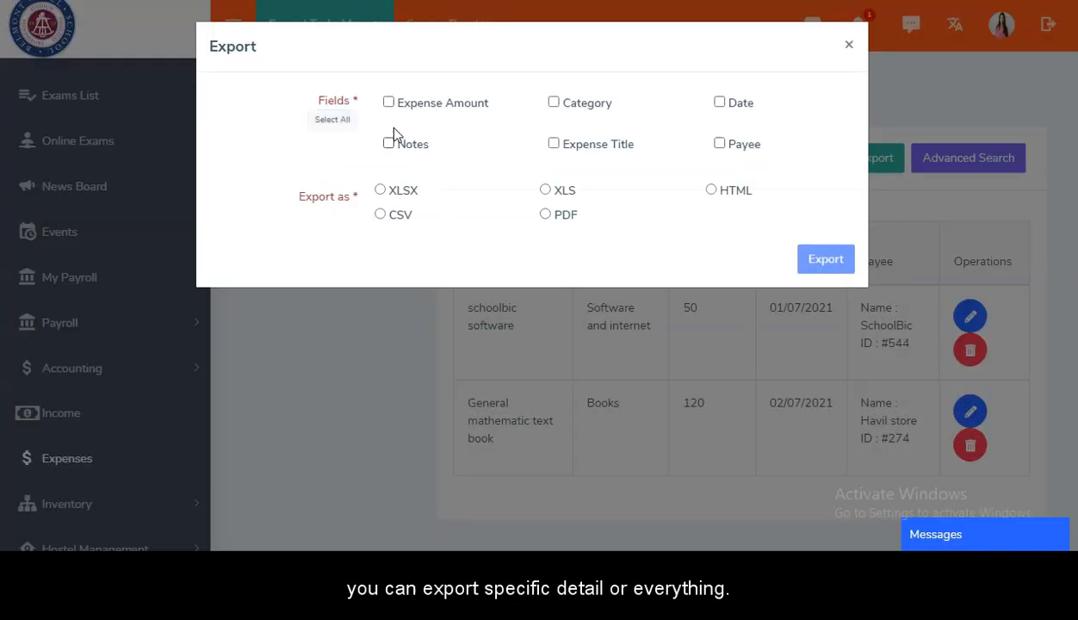
left_click(390, 105)
left_click(334, 121)
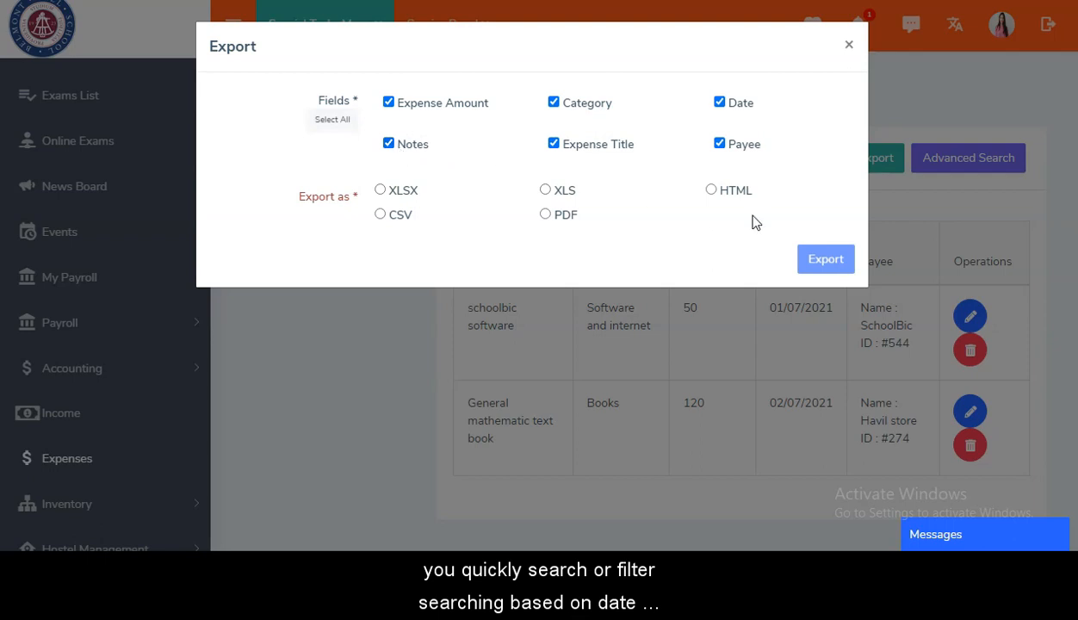
left_click(848, 45)
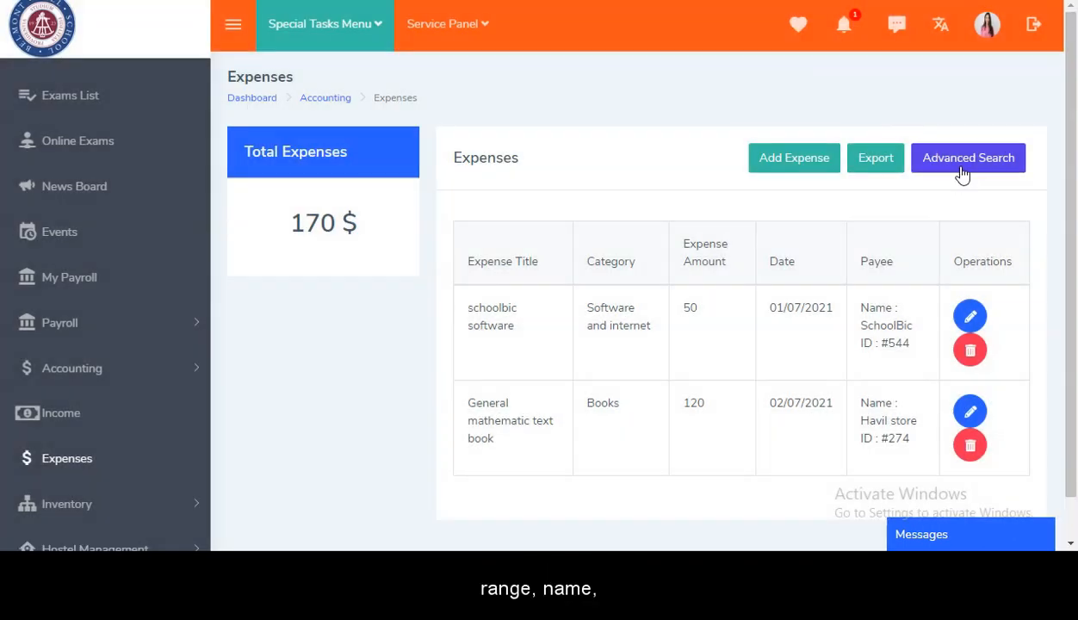
Step: Open the advanced search for expenses and look over its category, payee, date range and amount filters
left_click(964, 166)
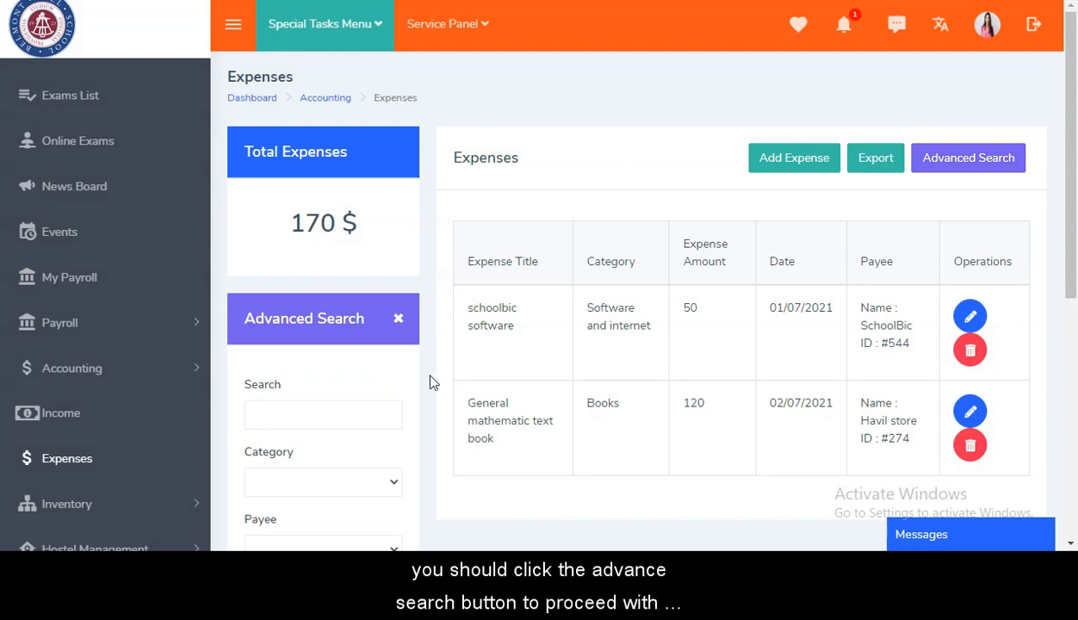
scroll(343, 389, "down", 3)
scroll(342, 389, "down", 2)
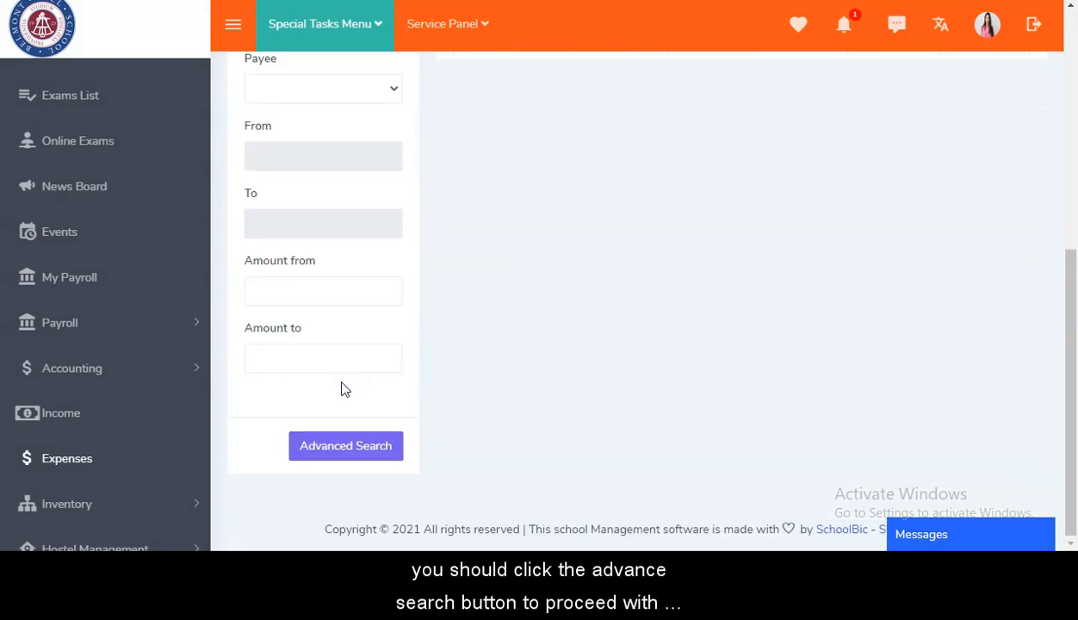
scroll(343, 390, "up", 4)
scroll(342, 389, "down", 4)
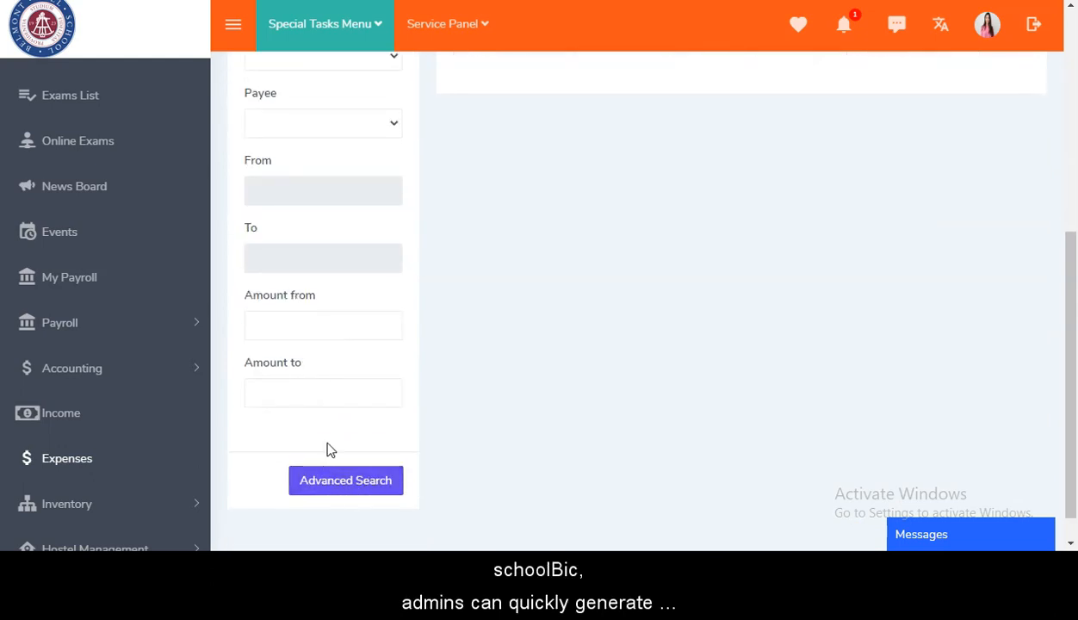
Step: Open the Expenses Reports page from the system's general reports
scroll(227, 422, "down", 3)
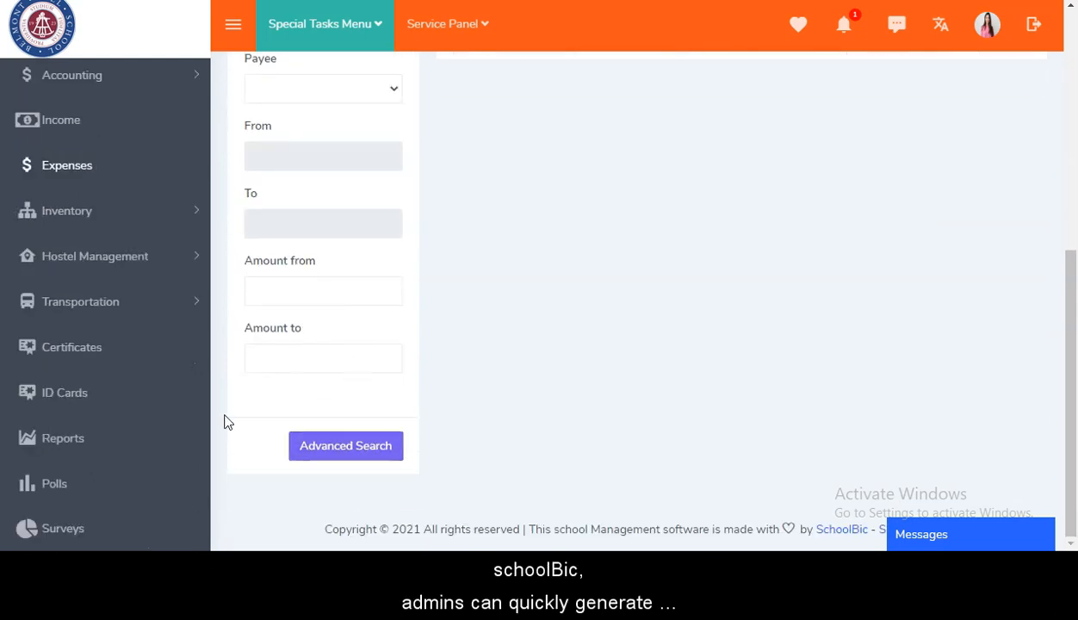
left_click(67, 436)
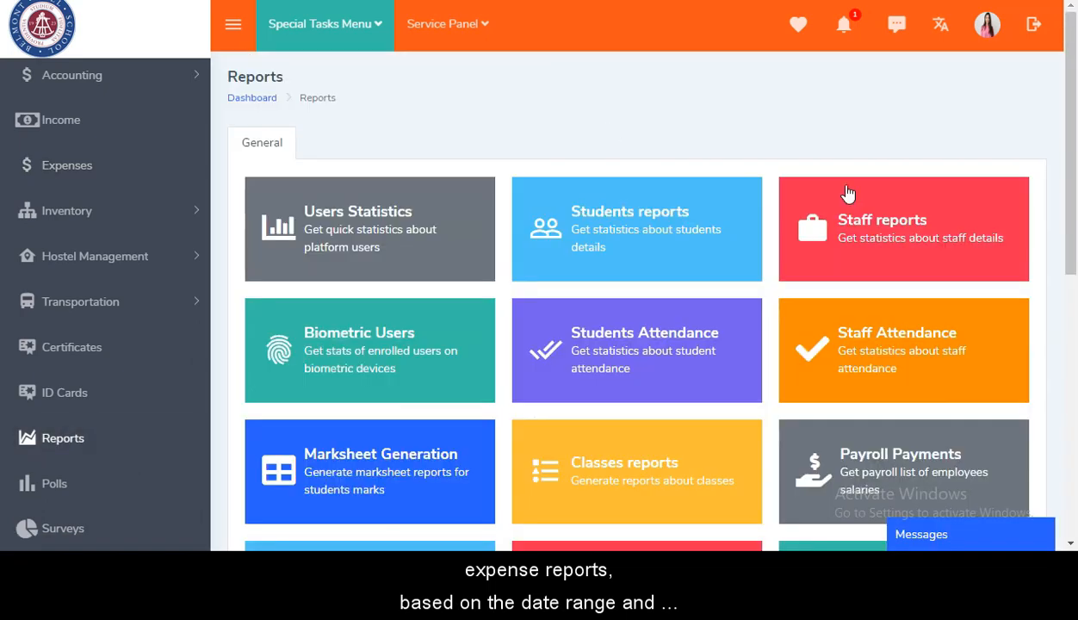
scroll(847, 192, "down", 5)
scroll(874, 293, "down", 1)
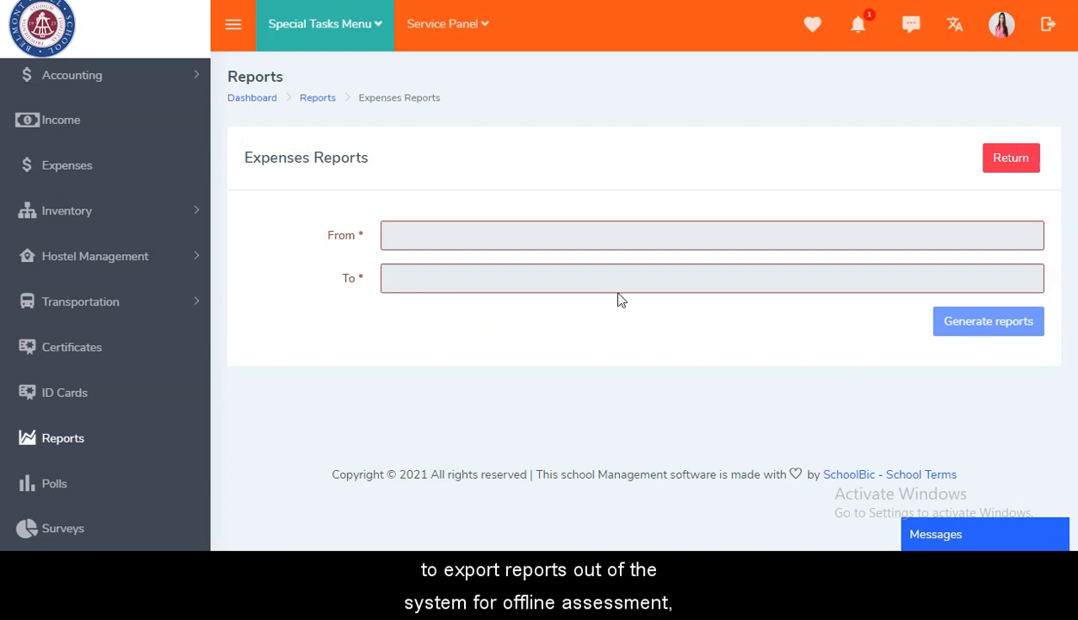
Step: Generate an expenses report from 01/07/2021 to 12/07/2021 and review the listed expenses
left_click(496, 231)
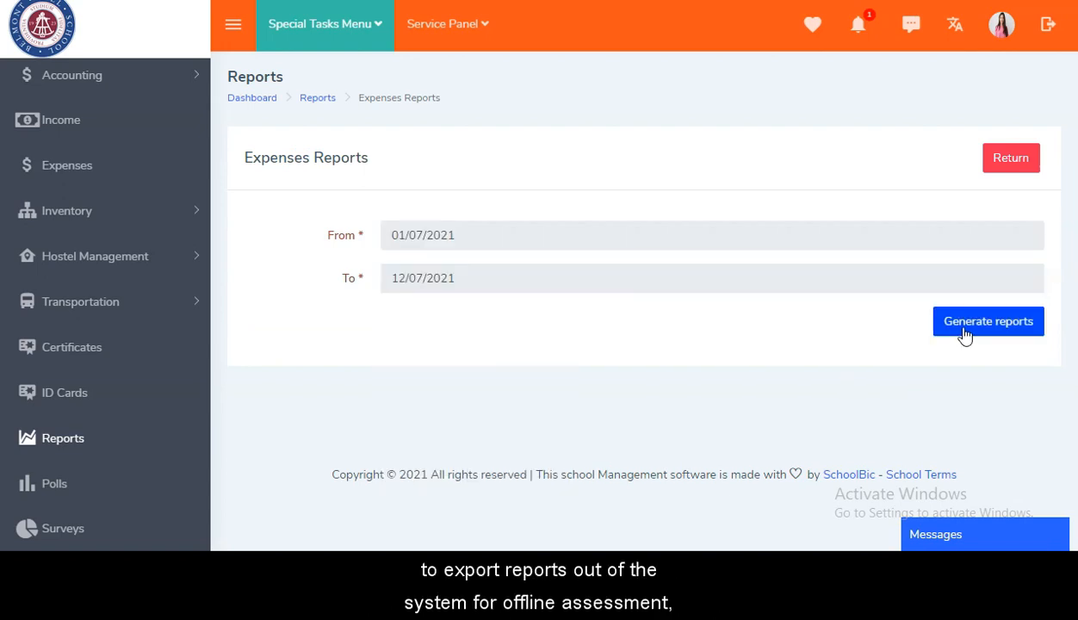
left_click(964, 335)
scroll(765, 401, "down", 3)
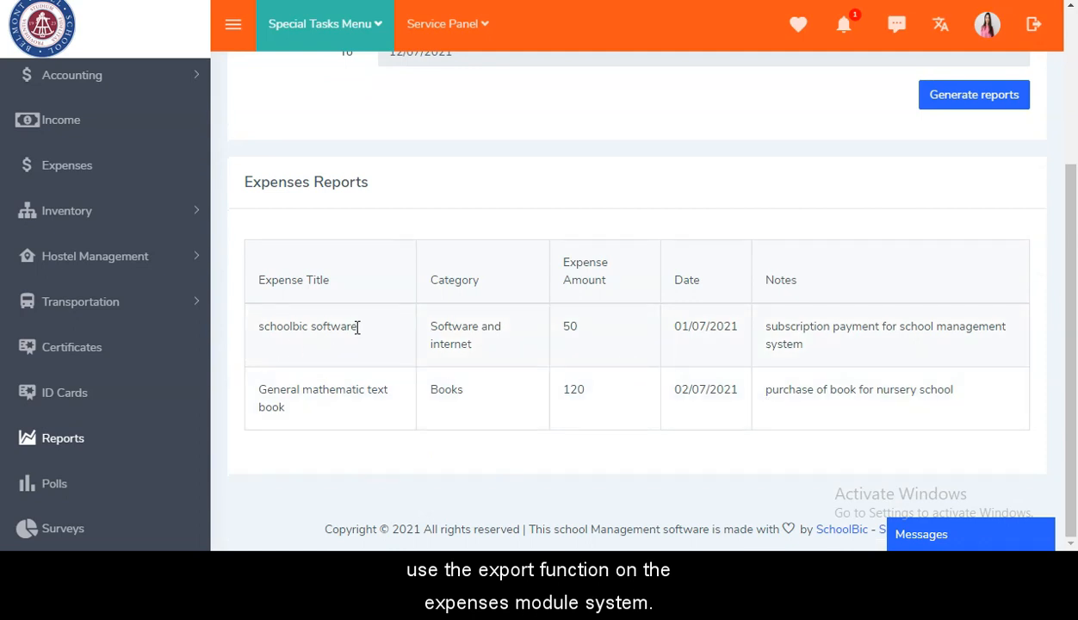
scroll(589, 312, "up", 1)
scroll(590, 313, "down", 2)
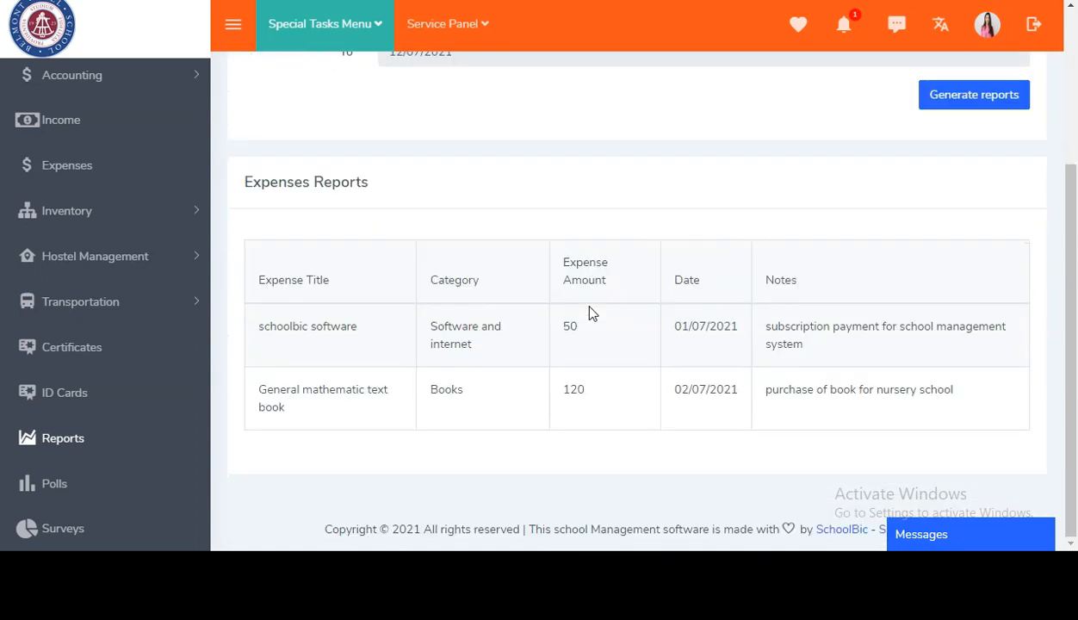
scroll(590, 312, "up", 2)
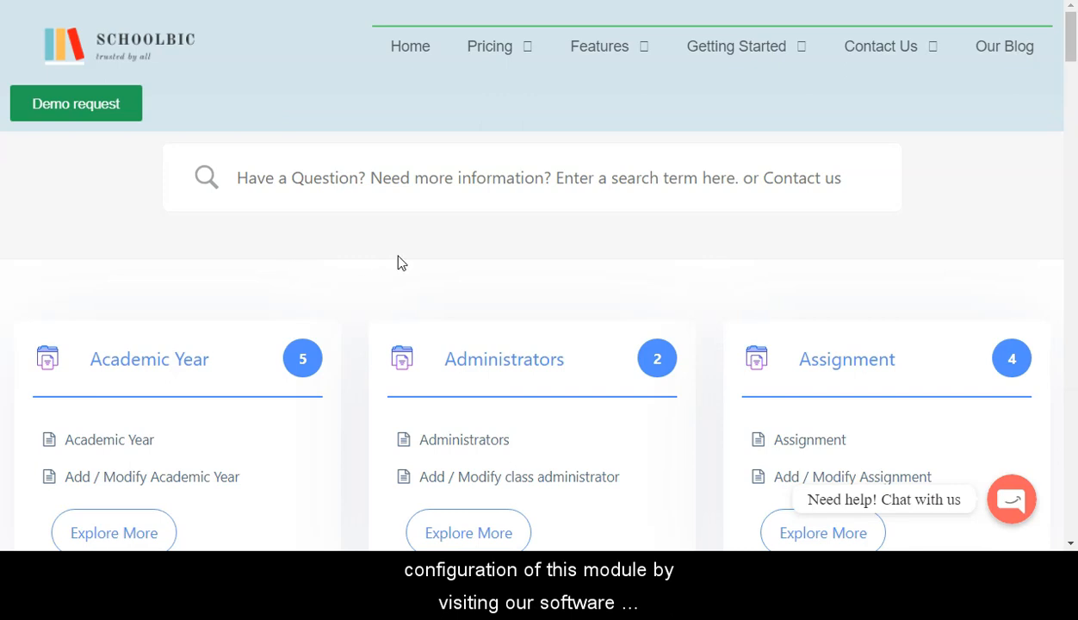
Step: Look through the module help topics on the SchoolBic website
scroll(397, 257, "down", 2)
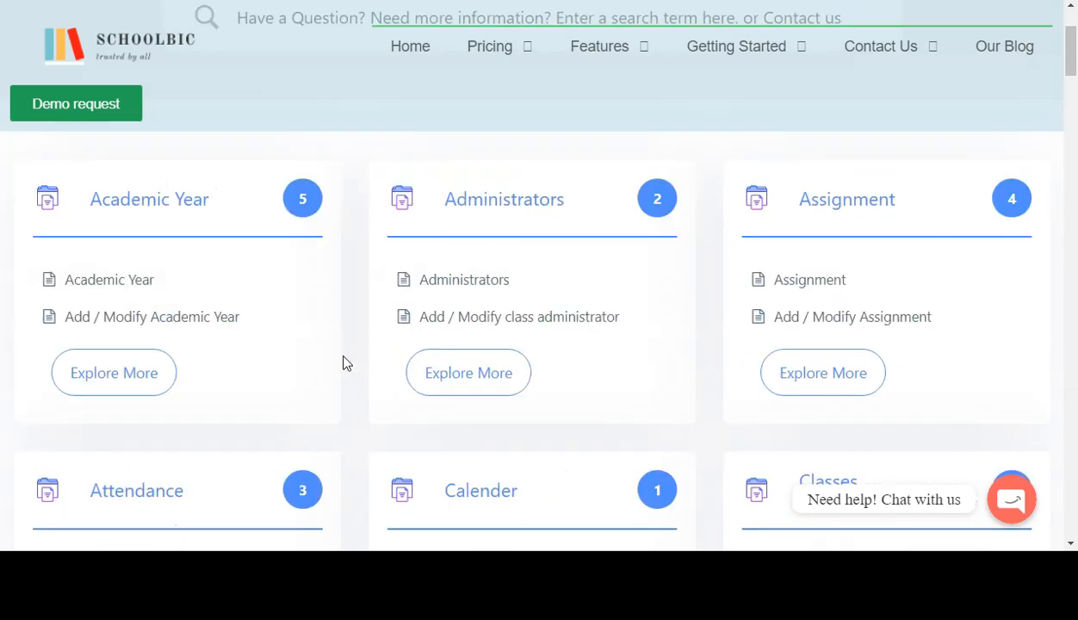
scroll(343, 361, "down", 8)
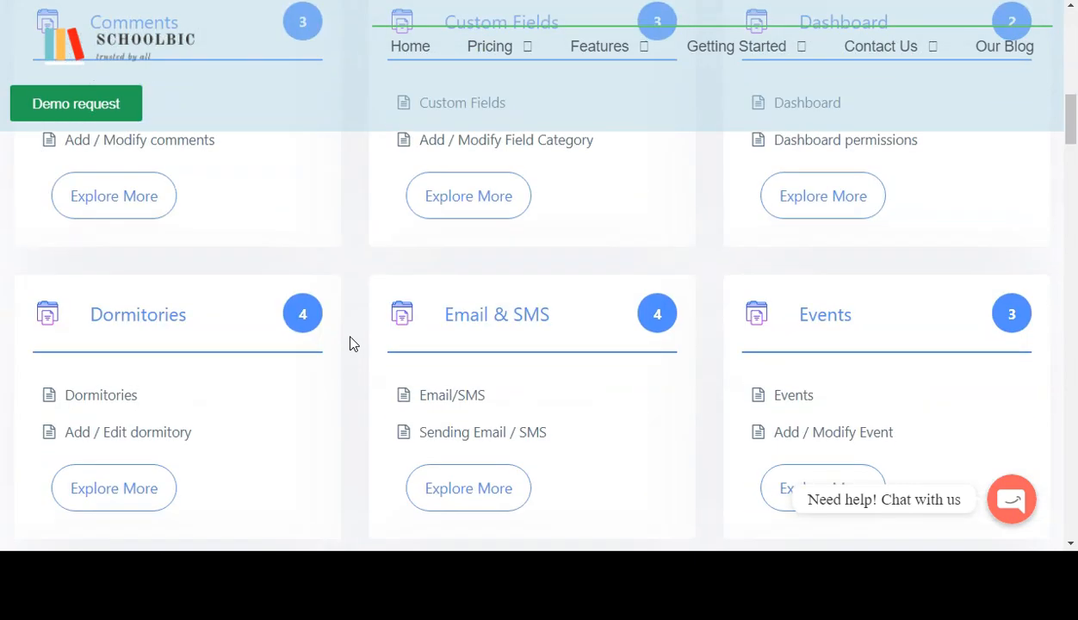